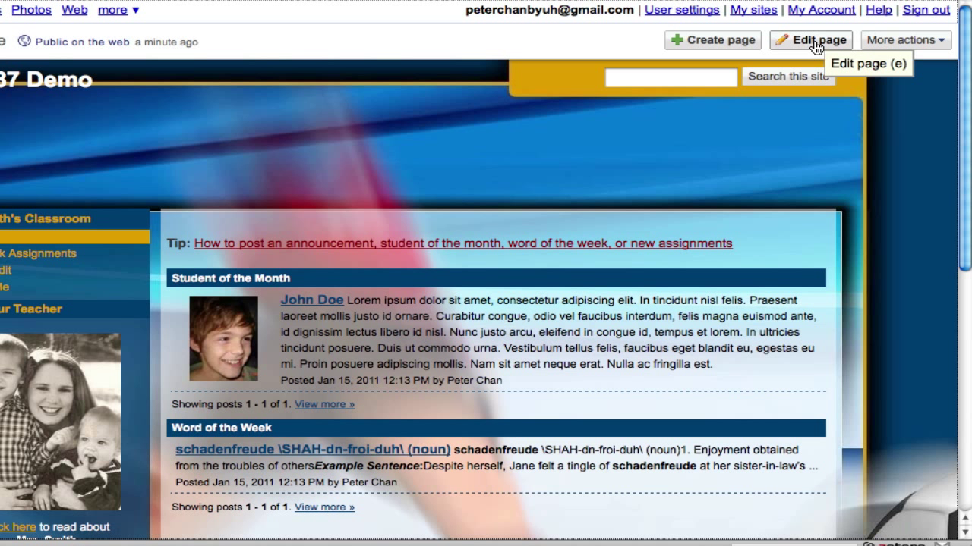
Put the Home page in edit mode and place the cursor below the two announcement gadgets.
click(815, 46)
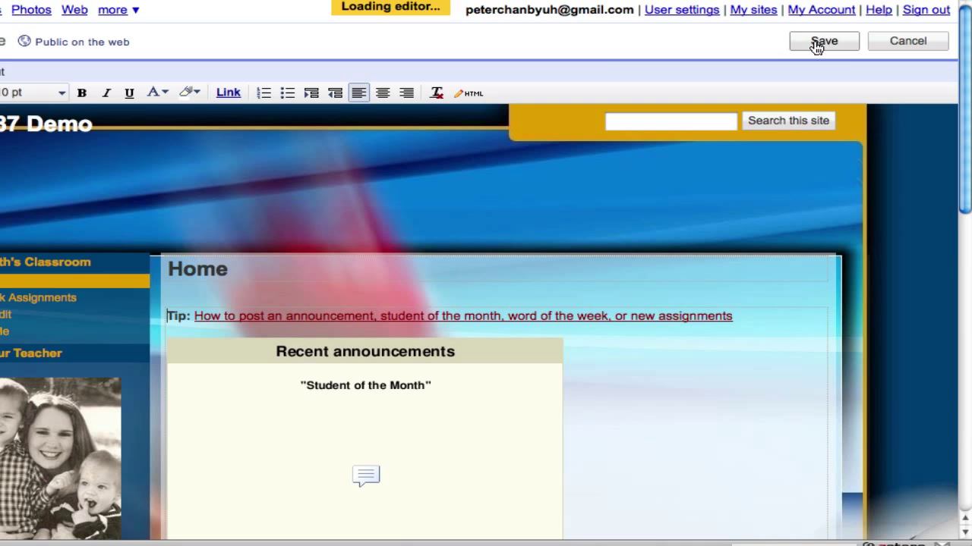
scroll(953, 206, down, 6)
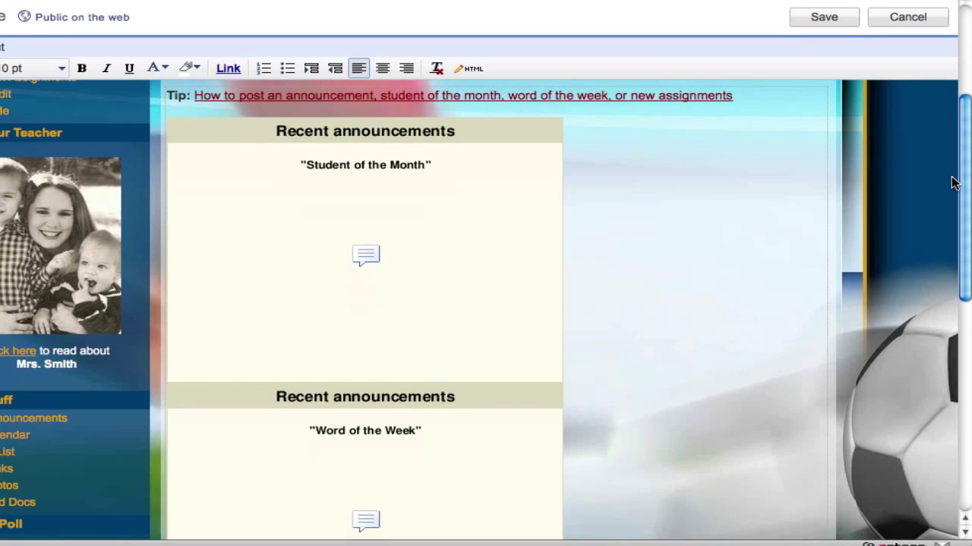
scroll(932, 279, down, 4)
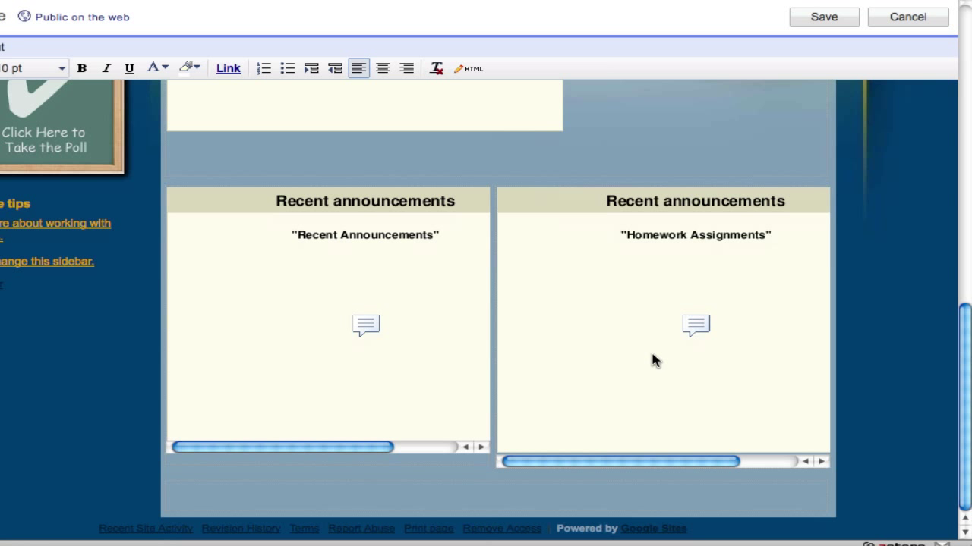
click(311, 492)
Open the gadget directory from Insert > More gadgets.
click(25, 47)
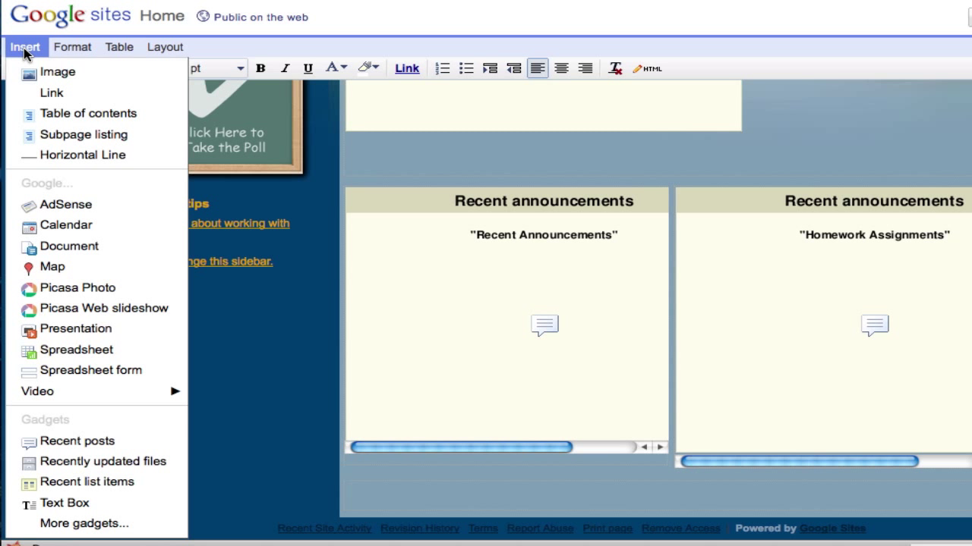
click(76, 523)
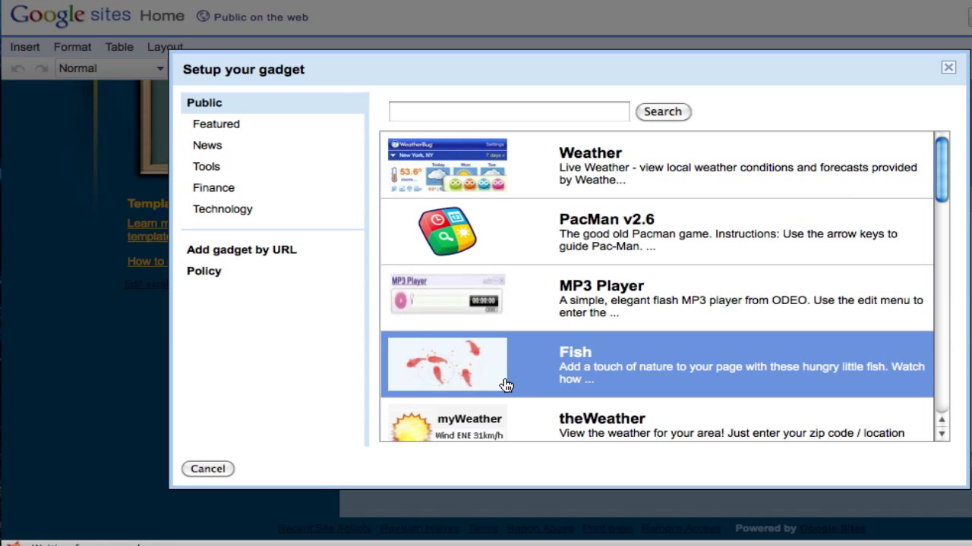
Search the gadget directory for 'comments' and view the Conversation Element gadget's details.
click(240, 124)
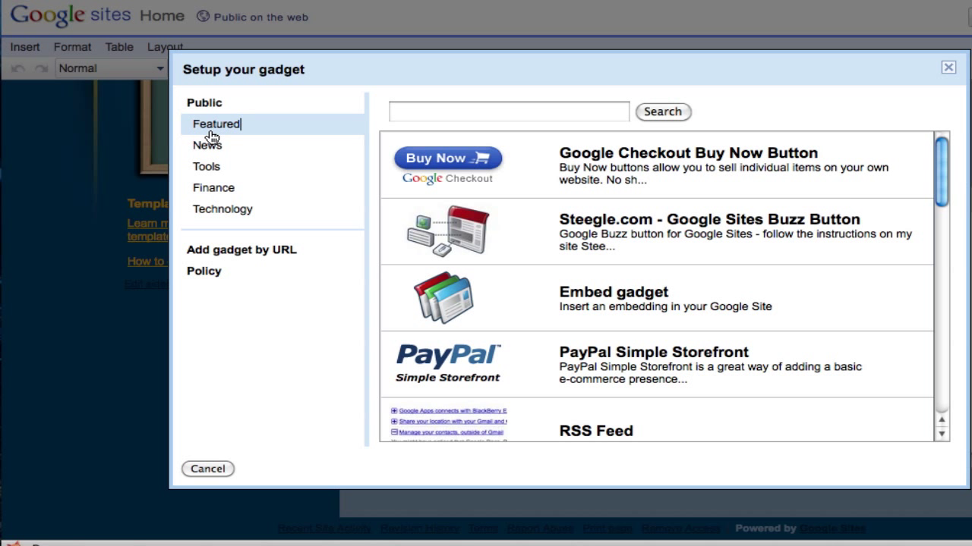
click(436, 114)
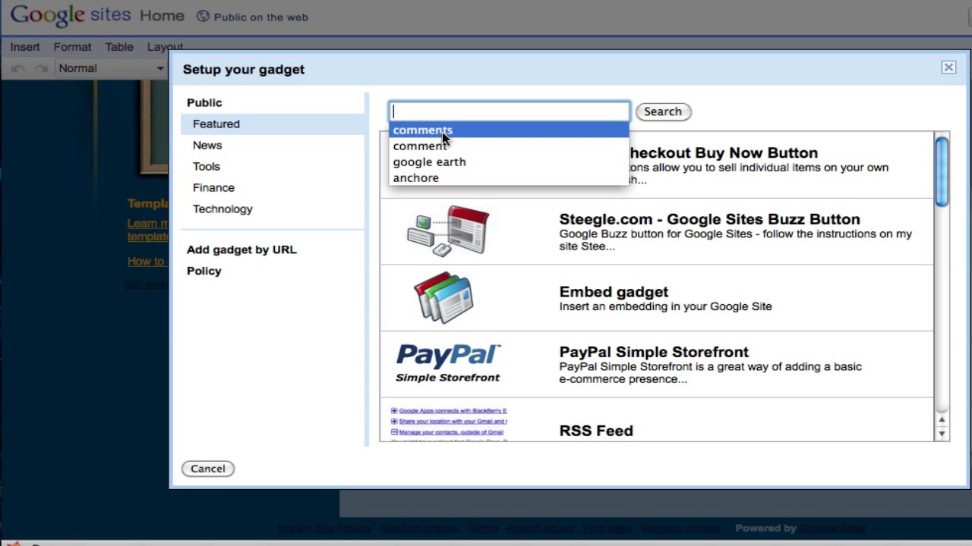
click(443, 136)
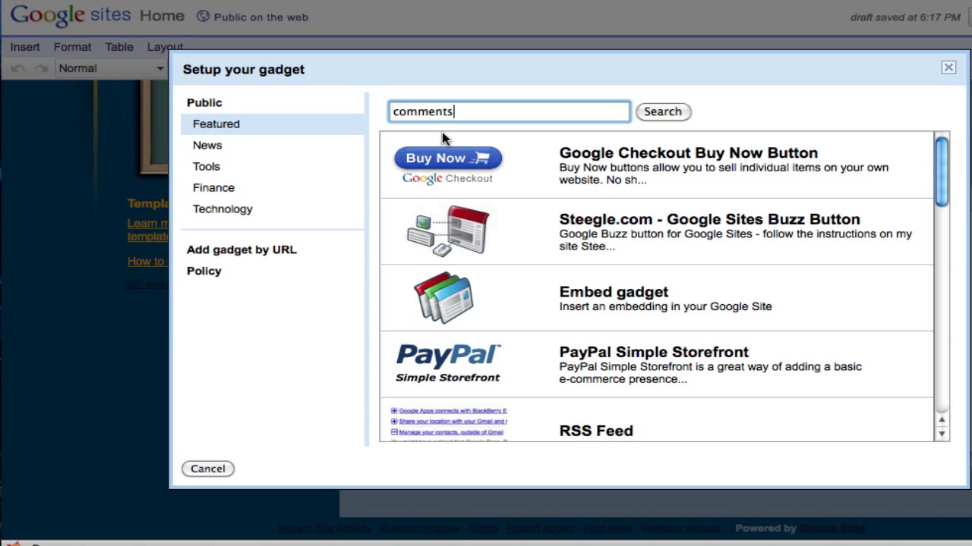
click(668, 117)
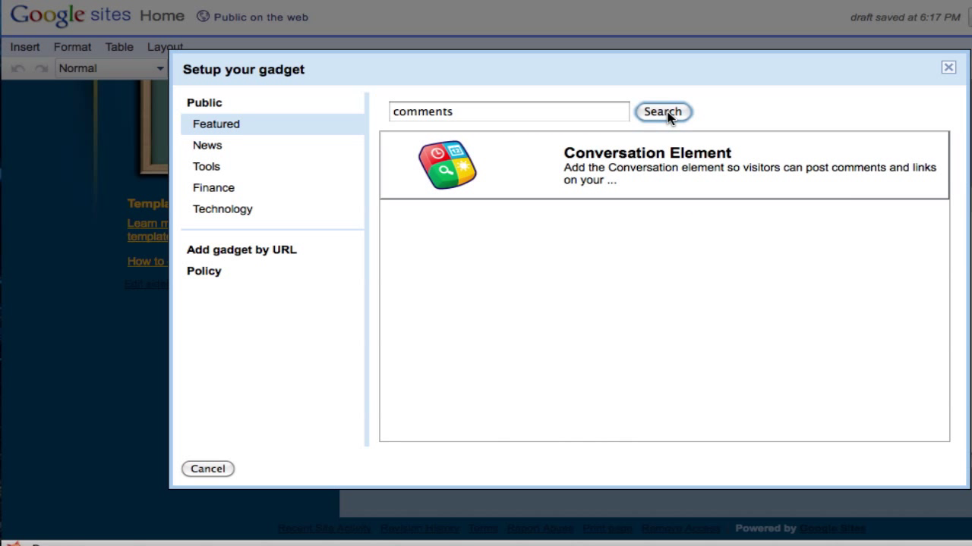
click(568, 175)
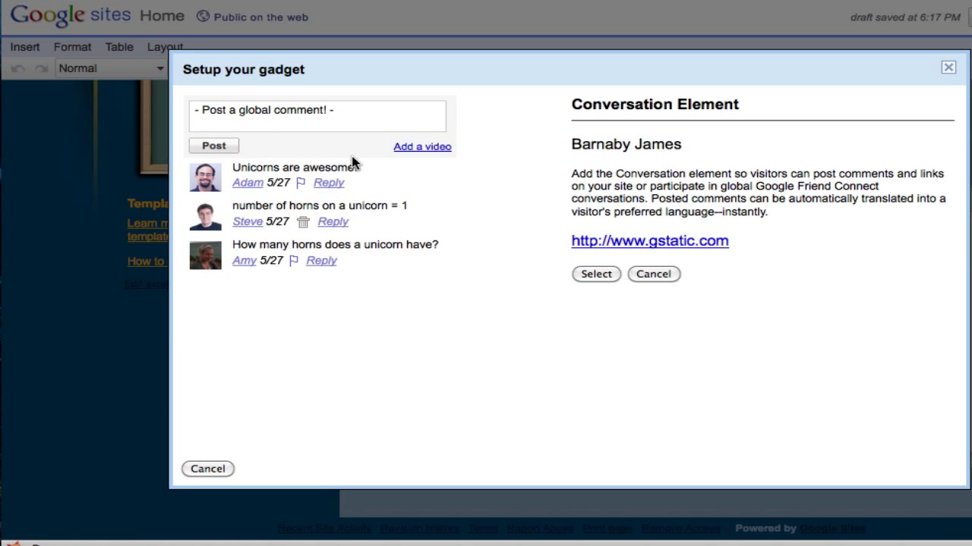
Select Conversation Element with topic 'Guest Comments' and scope Restrict to your site.
click(596, 275)
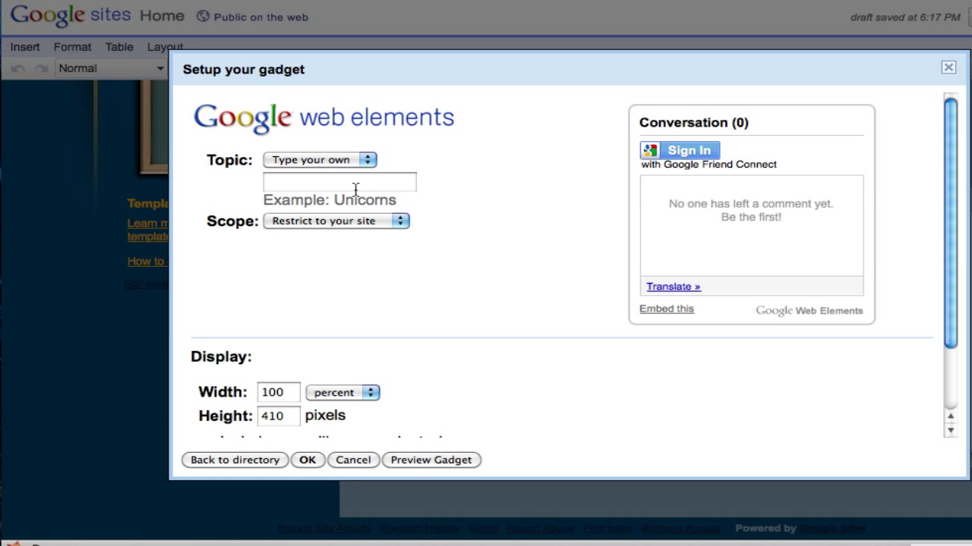
click(331, 181)
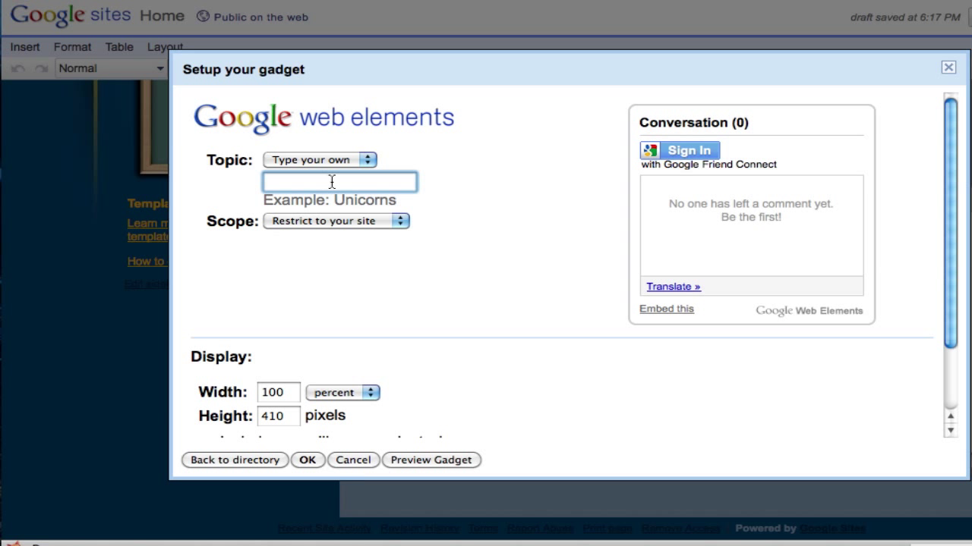
text(Guest Comments)
key(BackSpace)
key(BackSpace)
key(BackSpace)
text(nts)
click(351, 218)
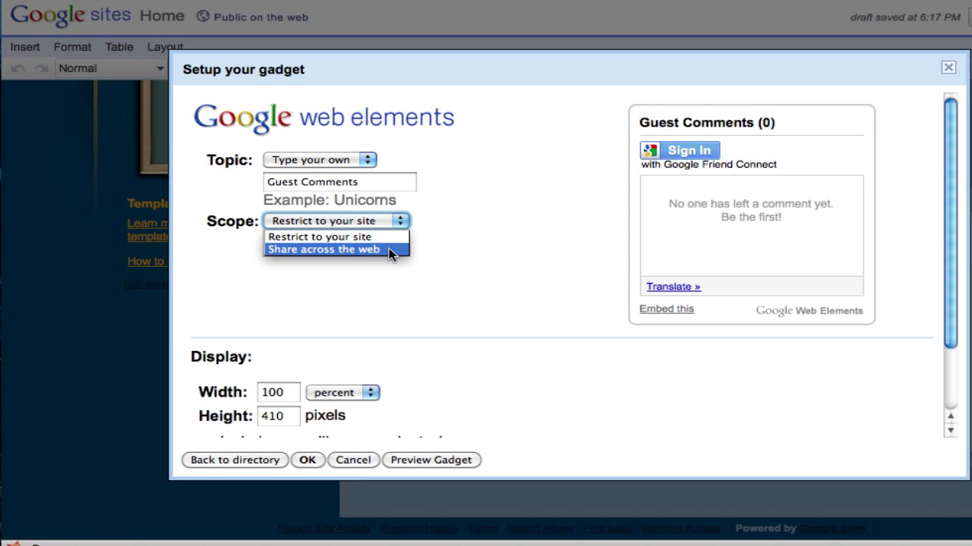
click(484, 259)
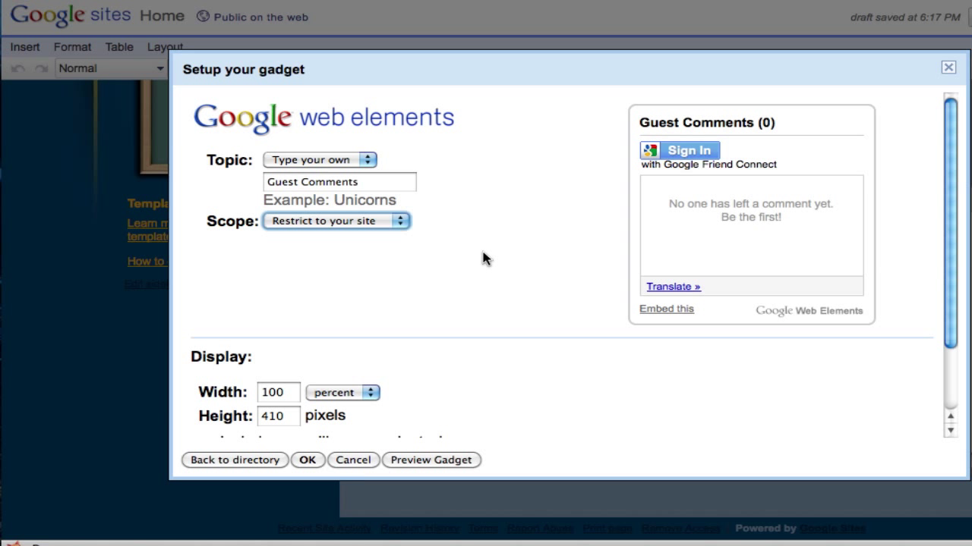
click(385, 221)
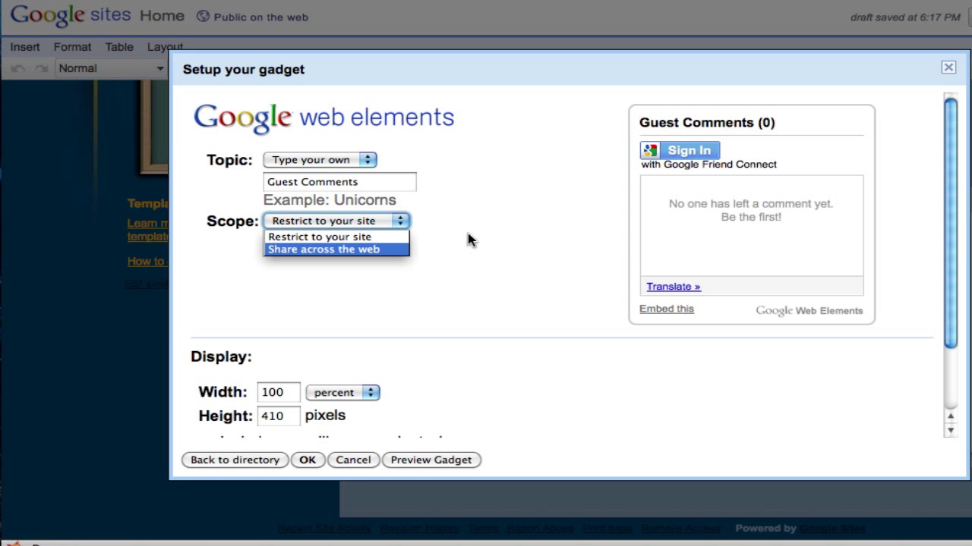
click(372, 237)
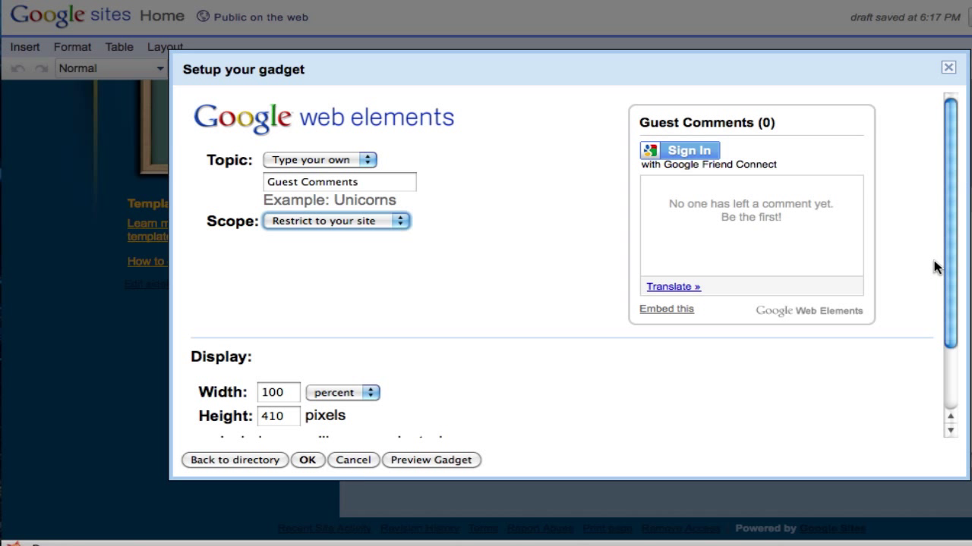
Turn on the gadget's scrollbar, turn off its title display, and insert it into the page.
scroll(928, 384, down, 3)
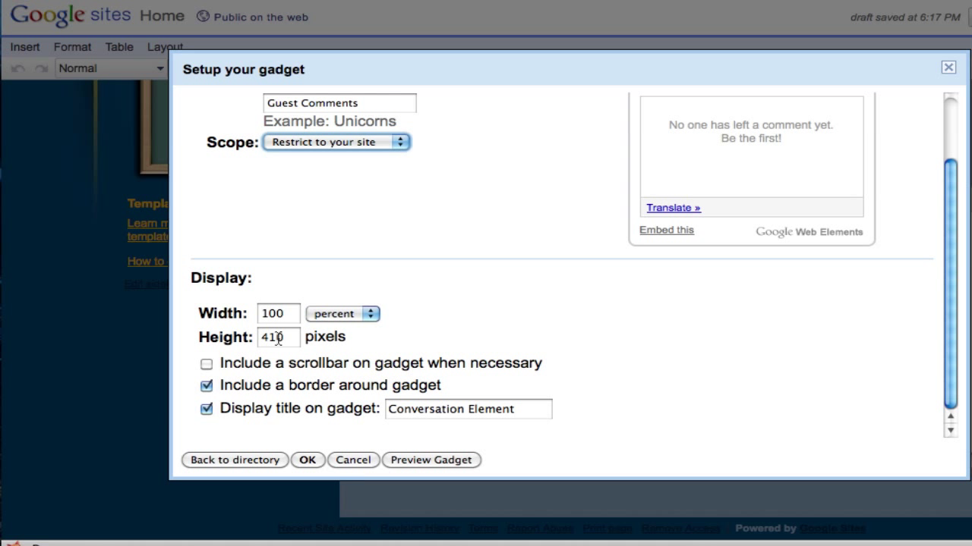
click(207, 366)
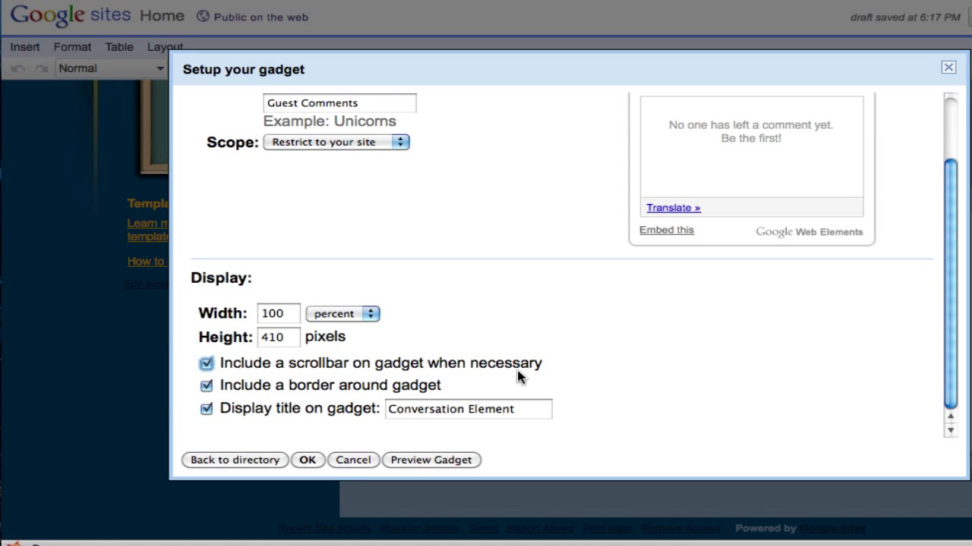
triple_click(439, 410)
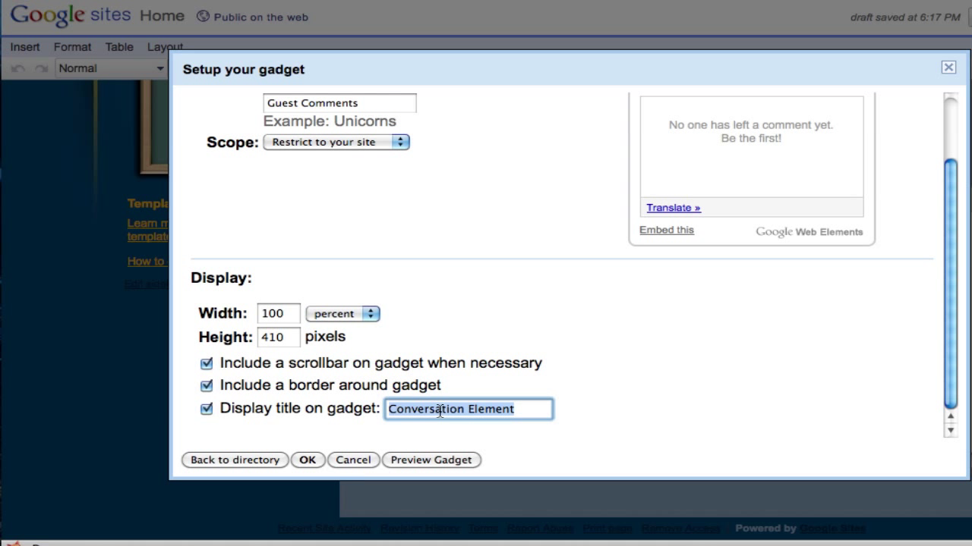
click(207, 410)
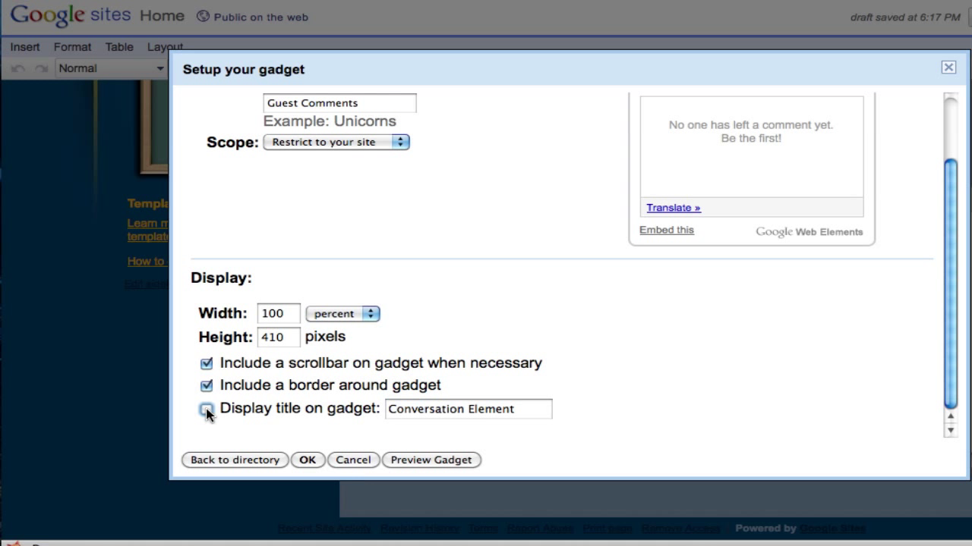
click(307, 460)
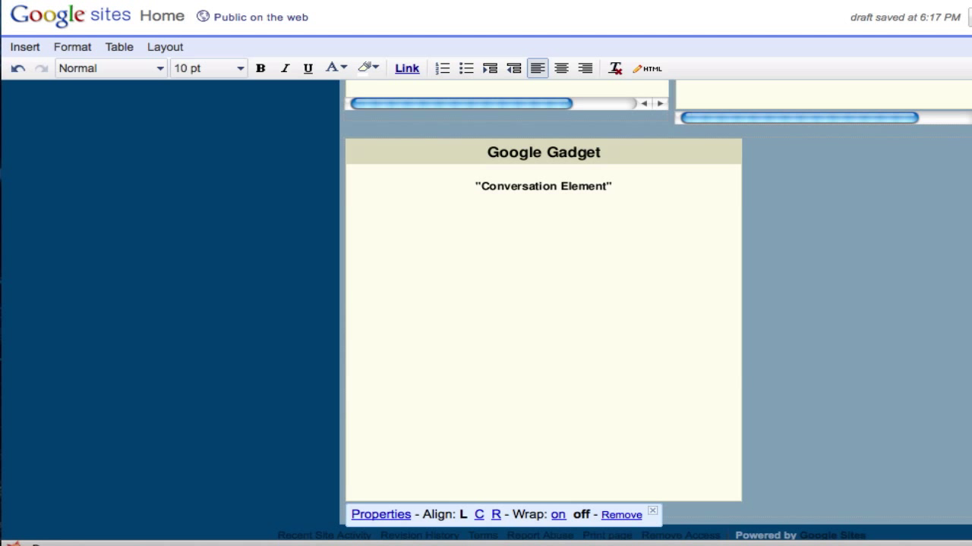
Save the edited Home page.
click(969, 17)
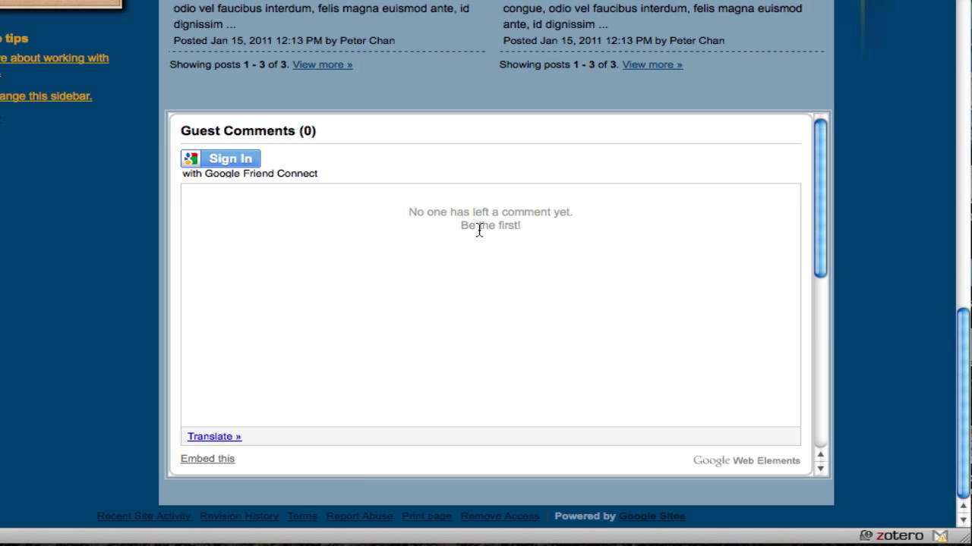
Sign in to the Guest Comments gadget through Friend Connect using a Google account.
click(219, 159)
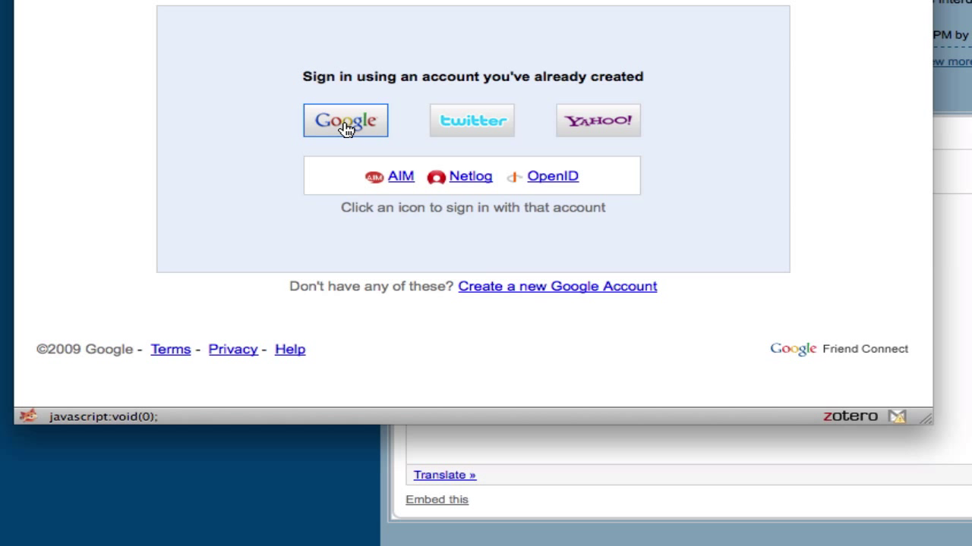
click(345, 129)
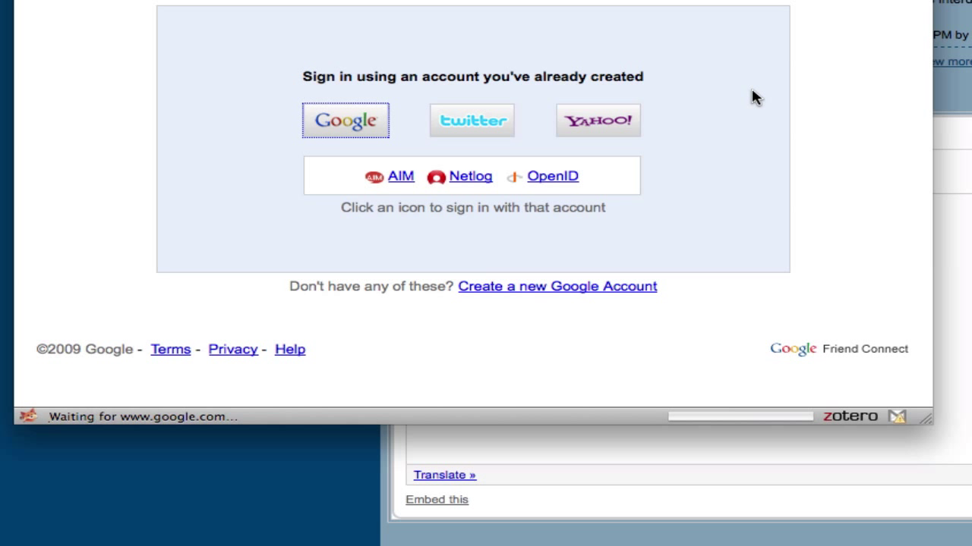
click(363, 118)
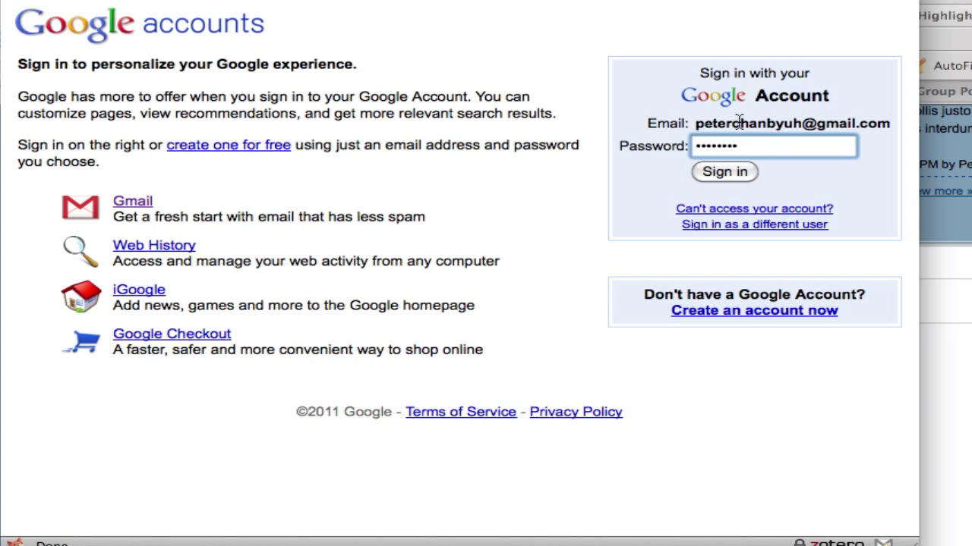
Complete the Google Accounts sign-in, retyping the account password after the error.
click(736, 174)
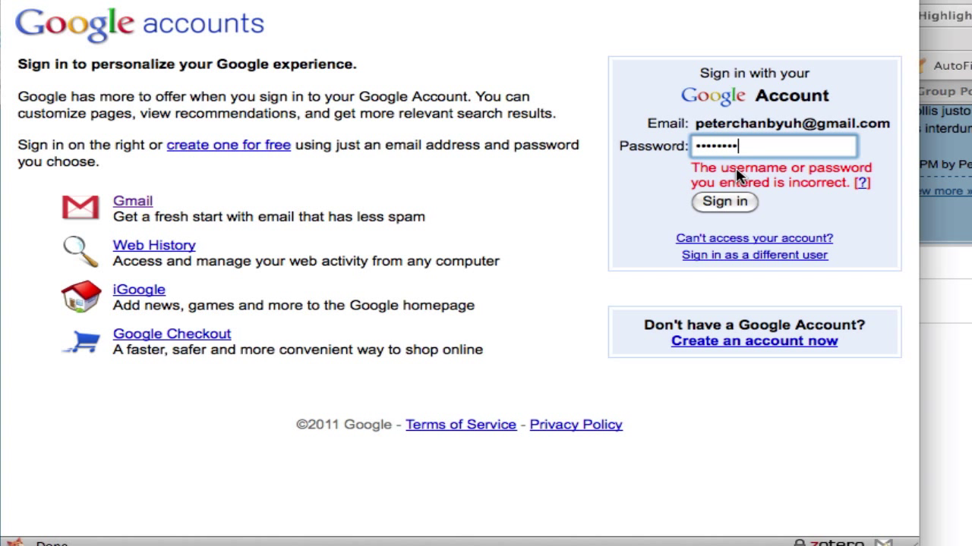
double_click(724, 153)
text(••••••••)
click(725, 201)
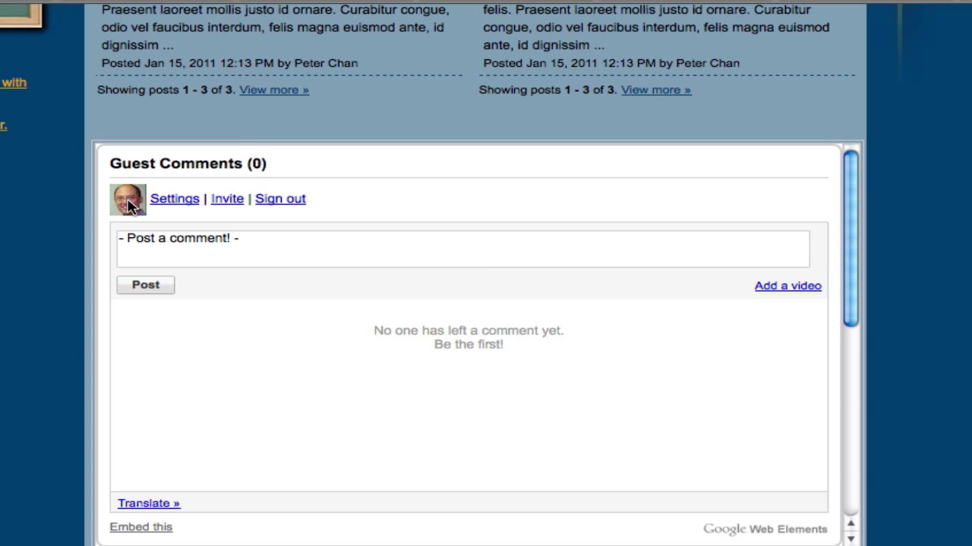
Post the comment 'This is a wonderful site' in the Guest Comments gadget.
click(169, 242)
text(This is a w)
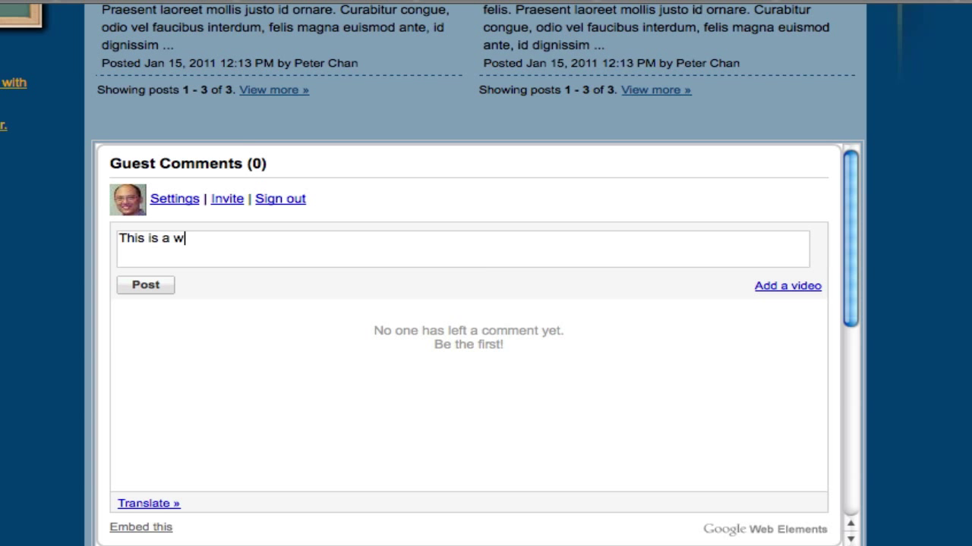
text(onderful site.)
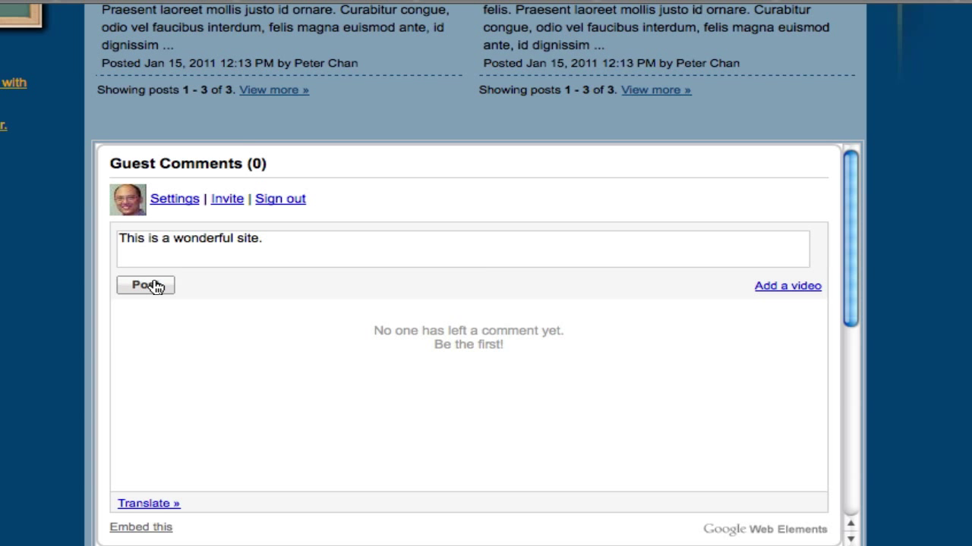
click(156, 288)
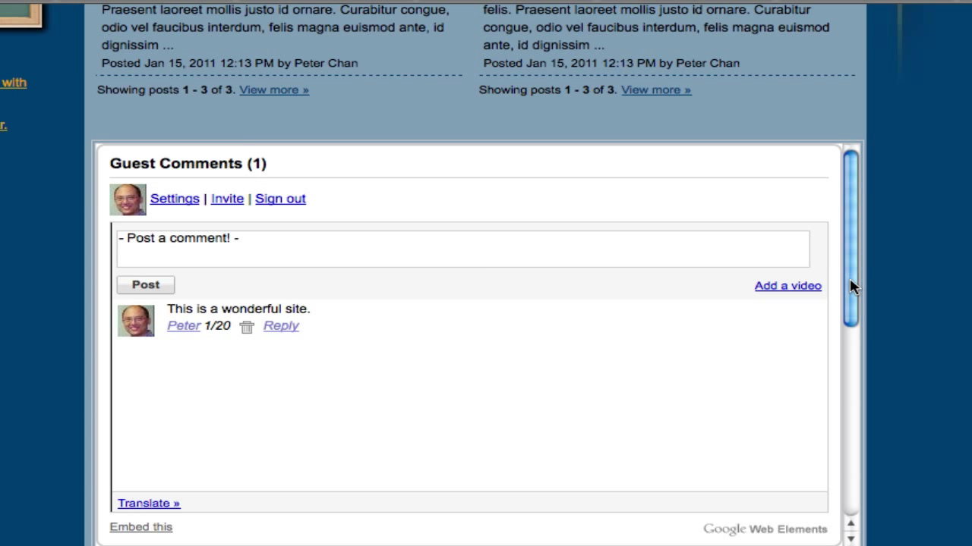
drag(850, 284, 847, 250)
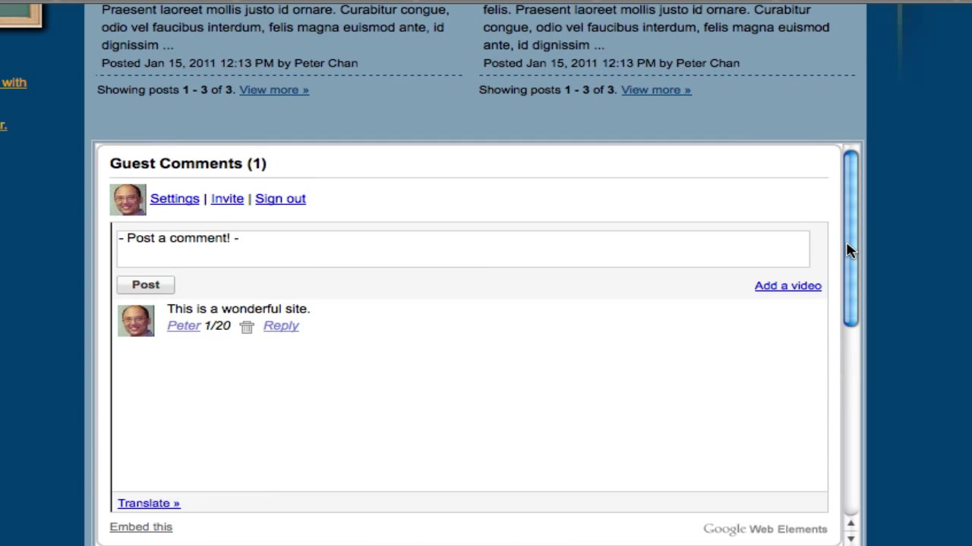